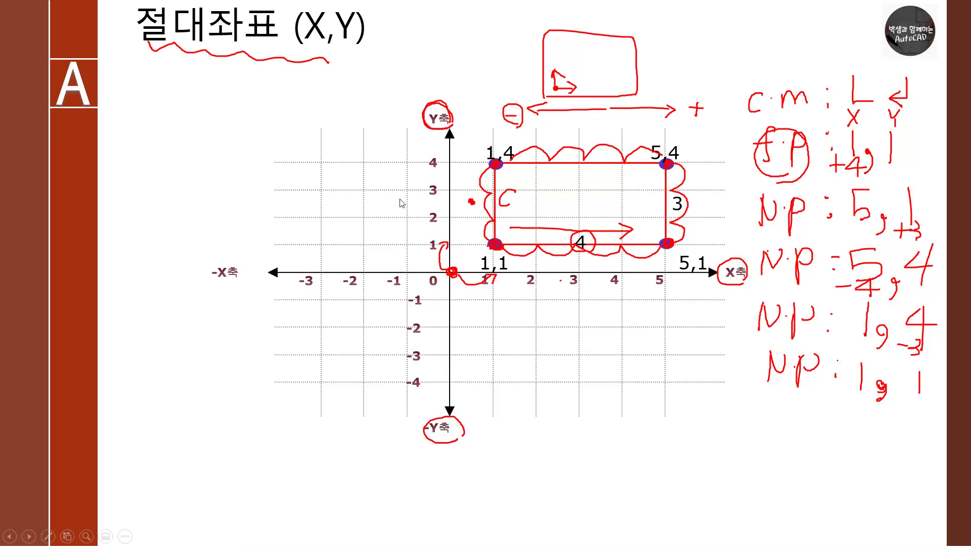
Step: Switch to AutoCAD and create a new drawing from the acad template
key(alt+Tab)
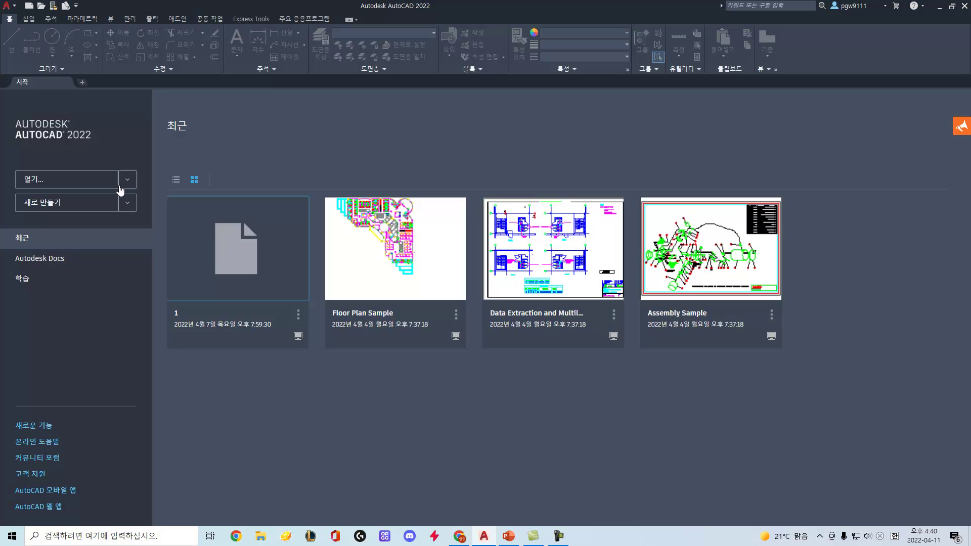
click(30, 8)
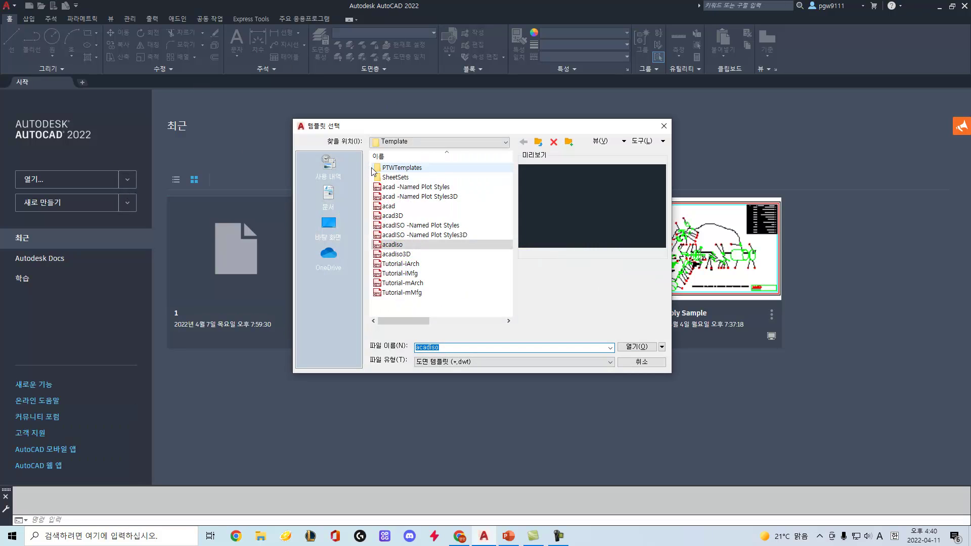
click(396, 207)
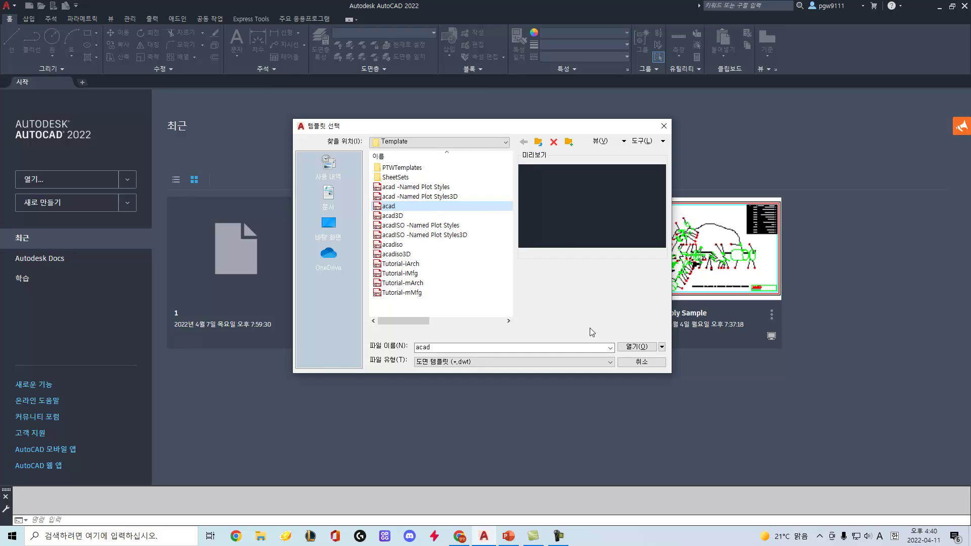
click(641, 348)
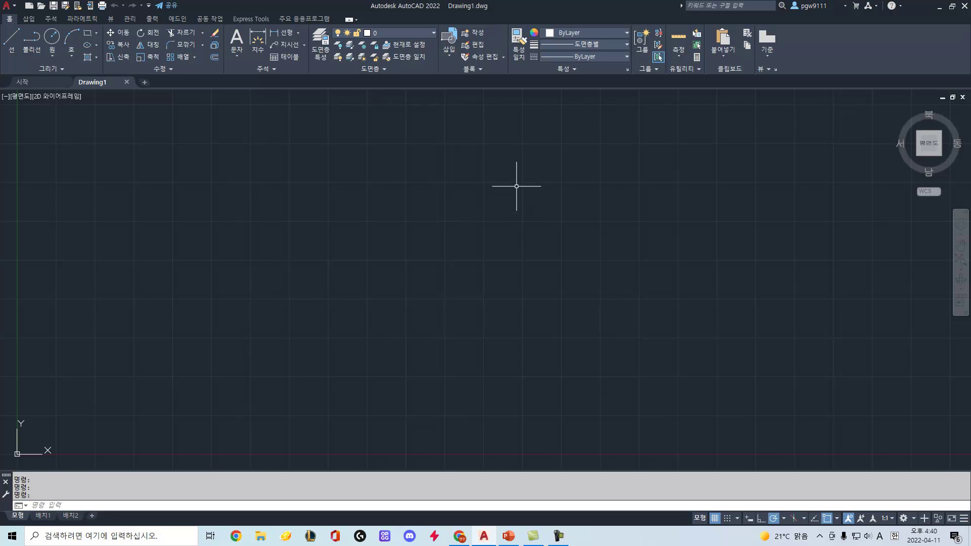
Step: Turn on the cursor coordinates readout in the status bar
click(963, 521)
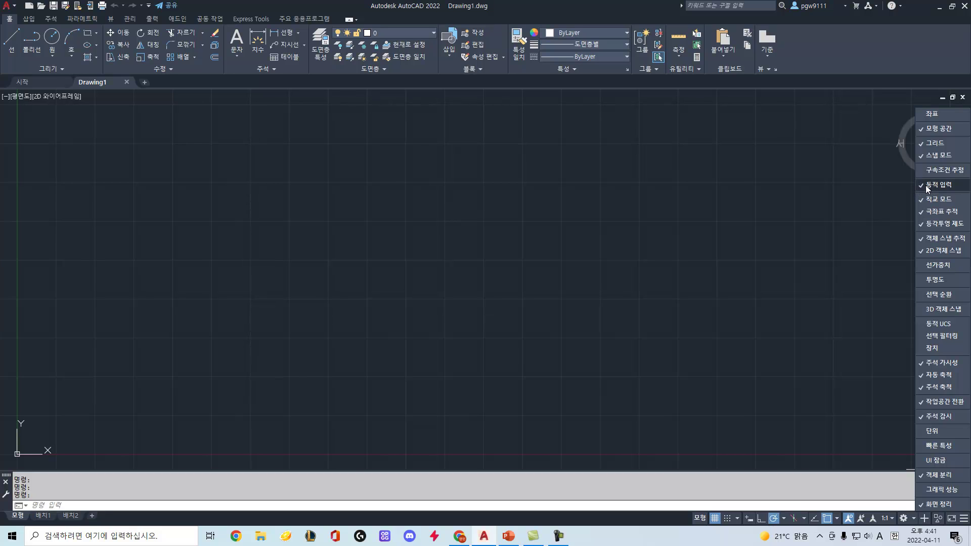
click(919, 114)
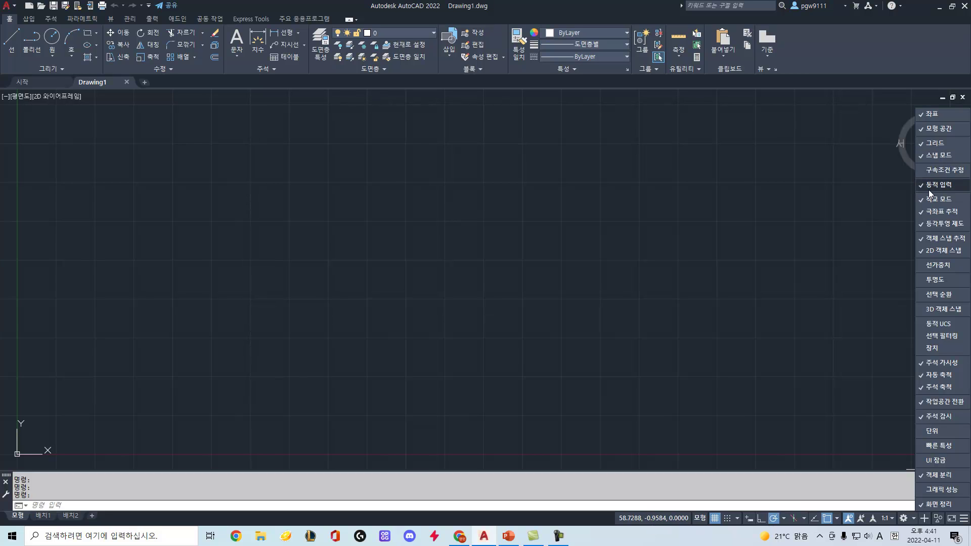
click(771, 375)
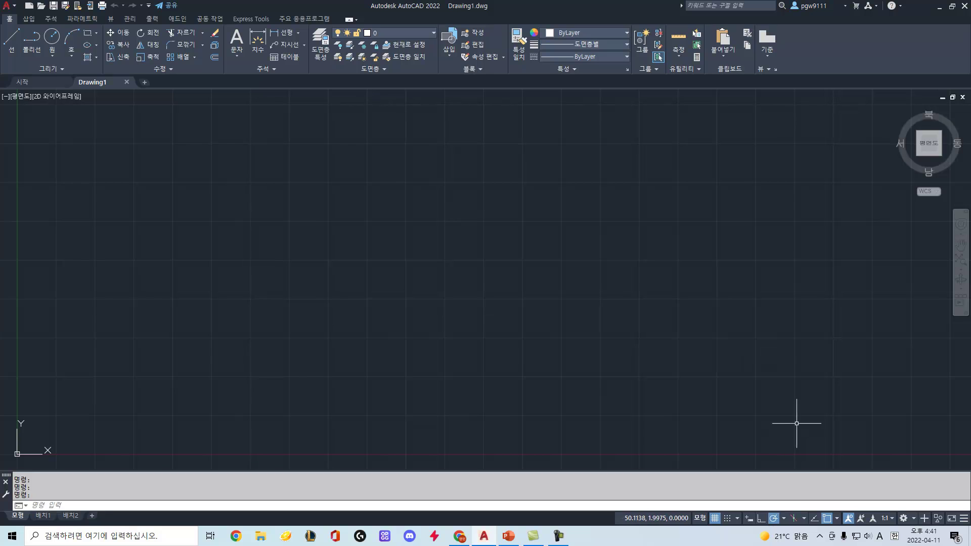
Step: Turn on dynamic input and try it with a selection window in the empty drawing area
click(748, 518)
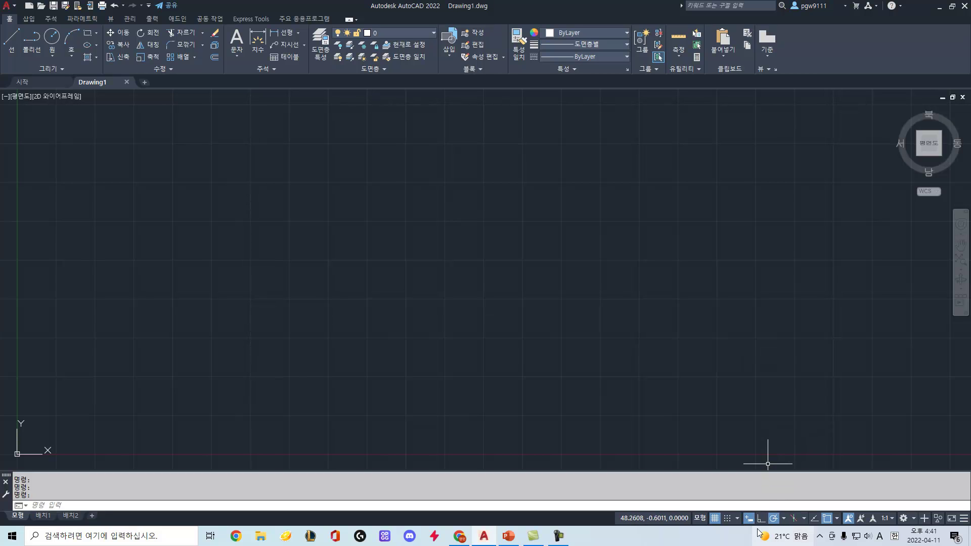
click(335, 254)
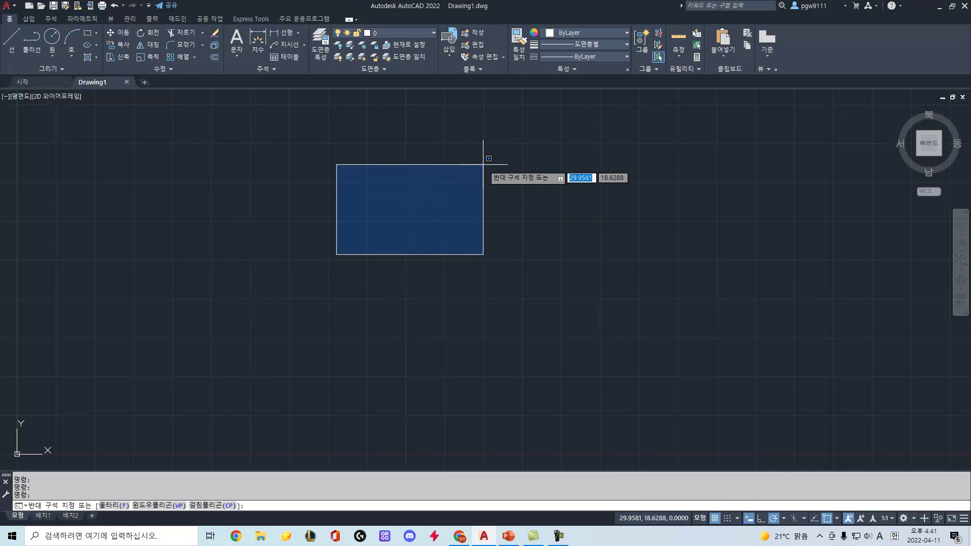
click(483, 164)
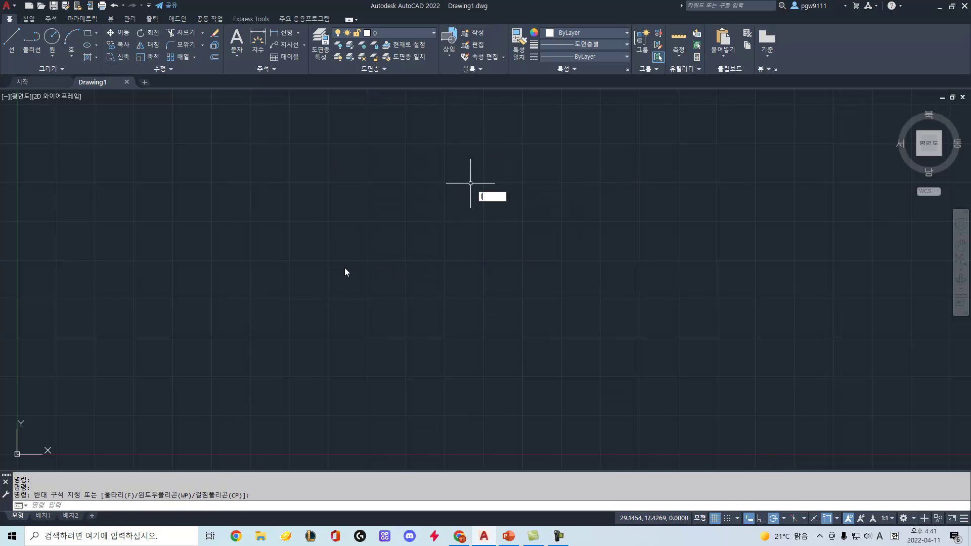
Step: Draw a freehand open chain of seven connected line segments, with its first peak at about 34,20
text(l)
key(Return)
click(326, 258)
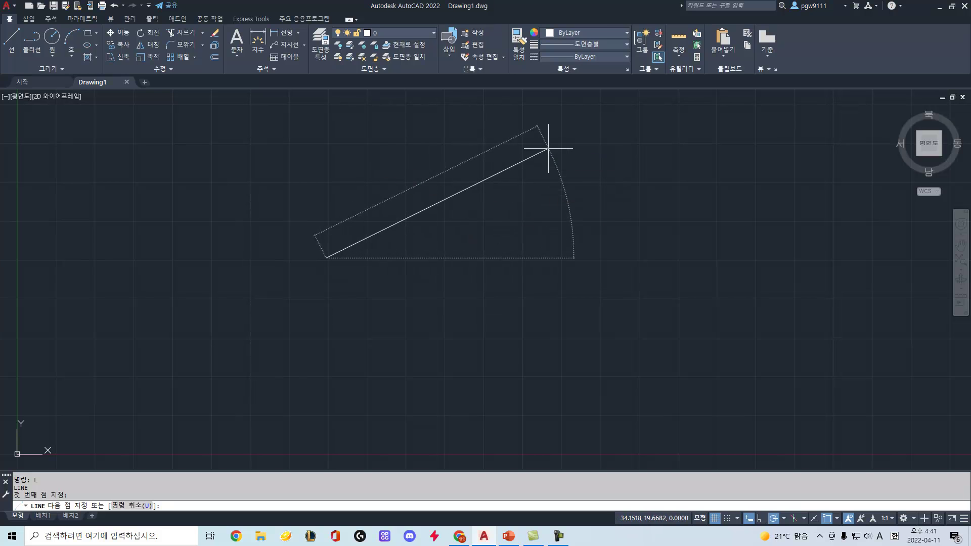
click(548, 149)
click(607, 275)
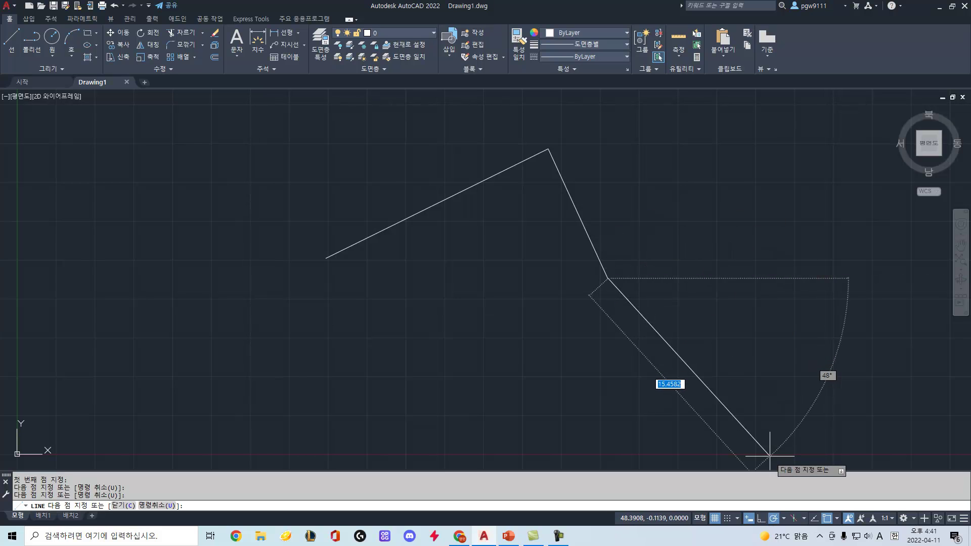
click(692, 196)
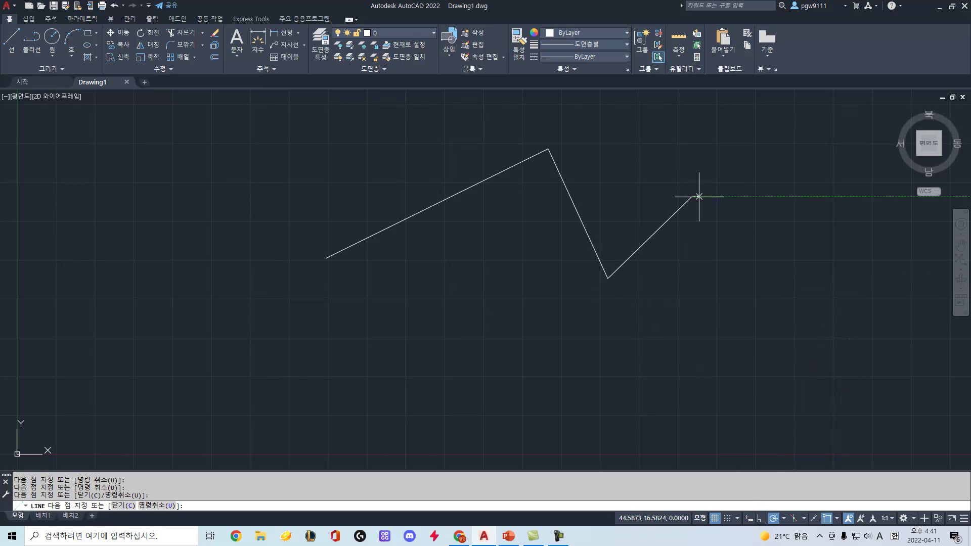
click(776, 295)
click(674, 372)
click(533, 366)
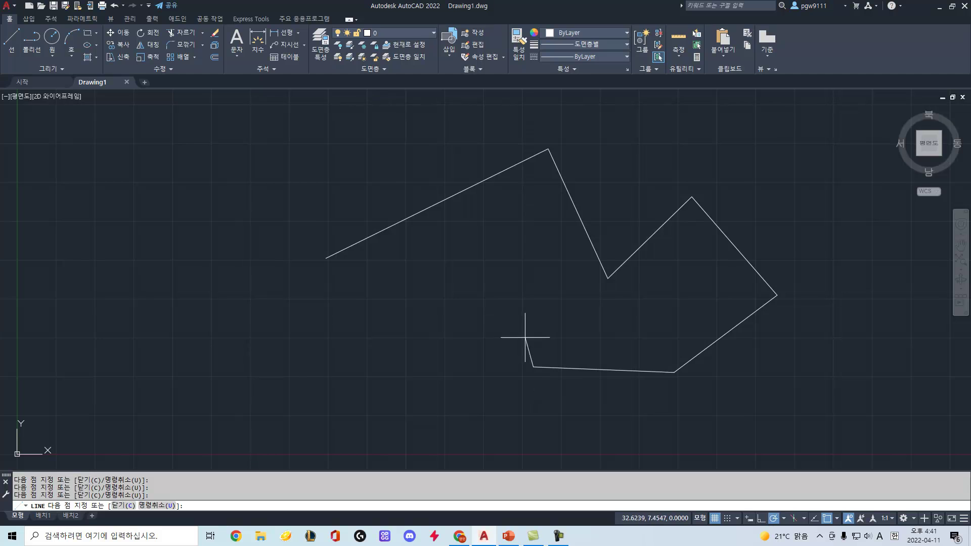
click(515, 255)
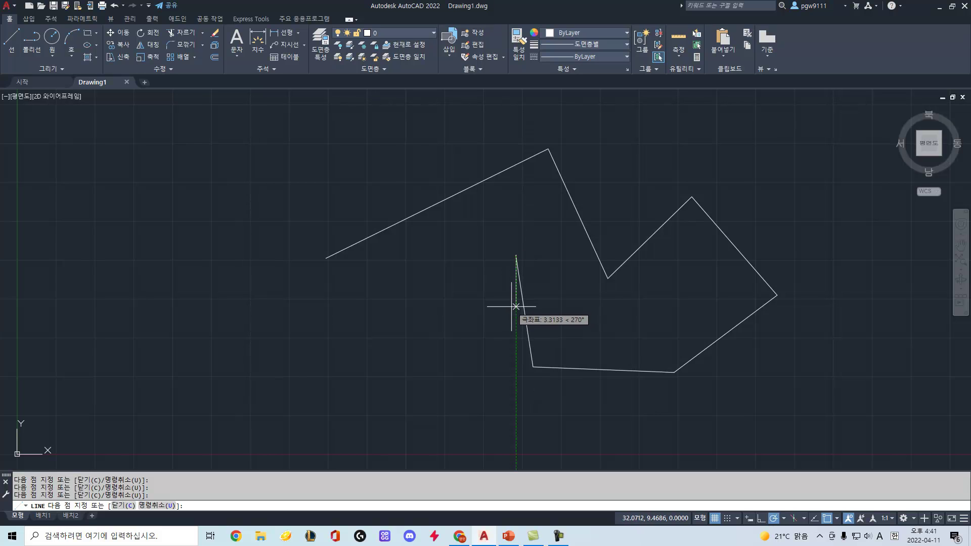
key(Escape)
Step: Erase all segments of the freehand line chain with a crossing selection
text(e)
key(Return)
click(762, 185)
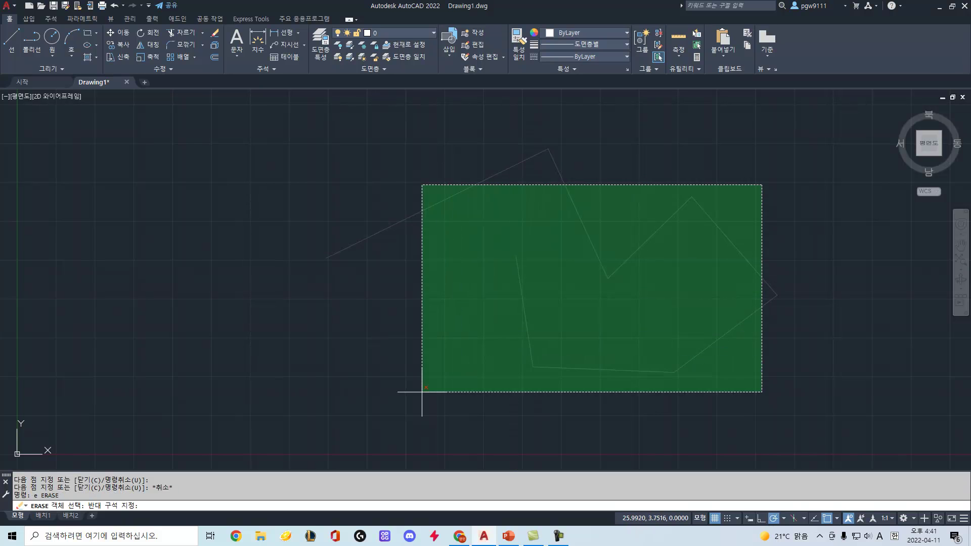
click(438, 376)
key(Return)
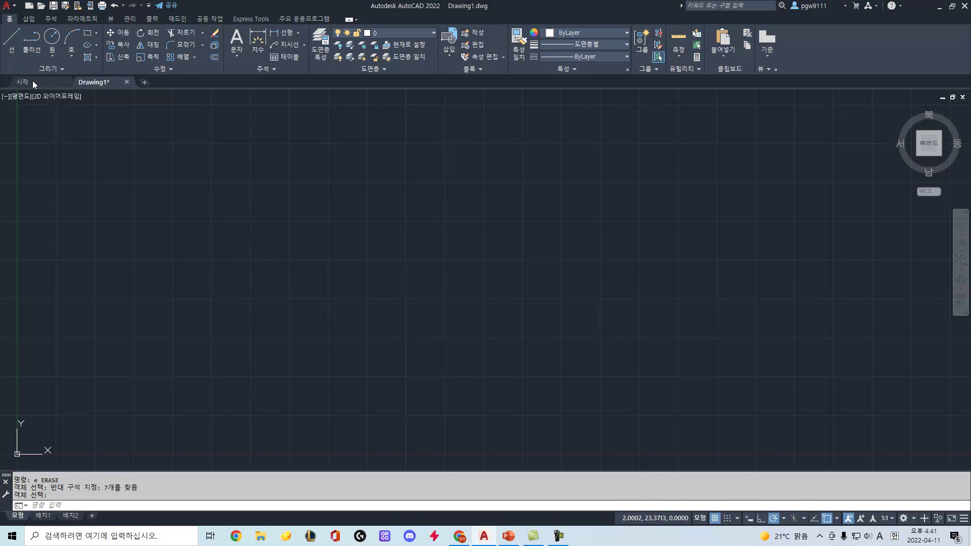
Step: Draw a closed rectangle with the Line command using absolute coordinates 1,1, 5,1, 5,4 and 1,4
click(11, 38)
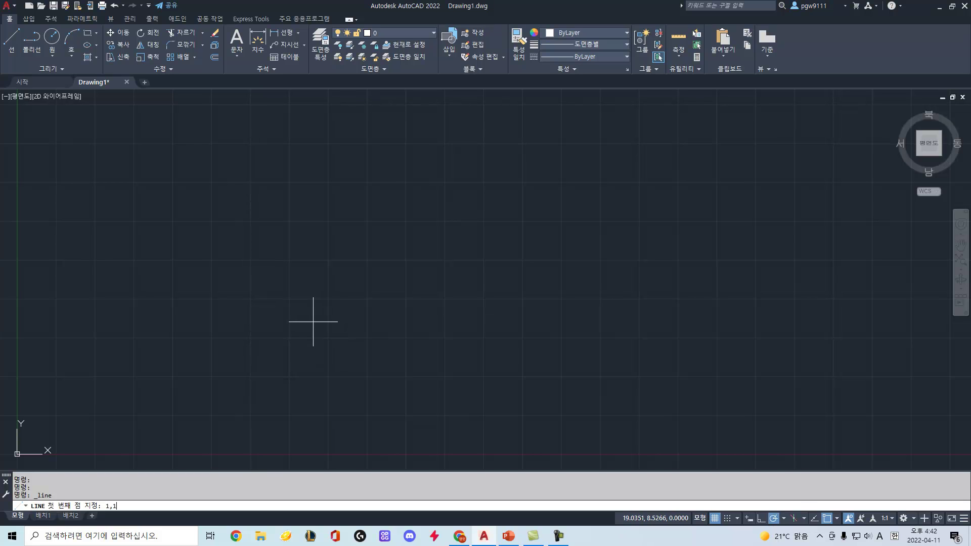
key(Return)
mouse_move(110, 421)
middle_down()
mouse_move(216, 364)
mouse_move(458, 275)
middle_up()
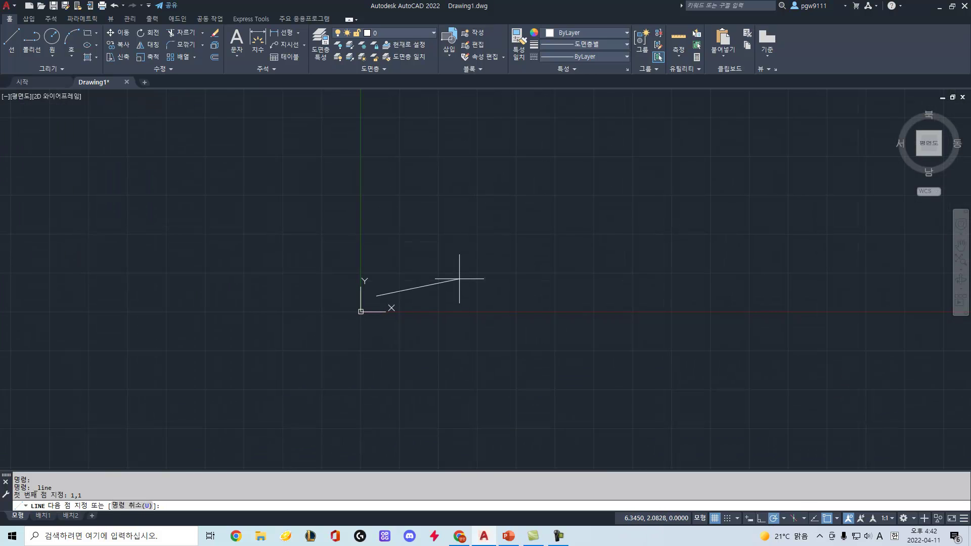
scroll(374, 308, up, 4)
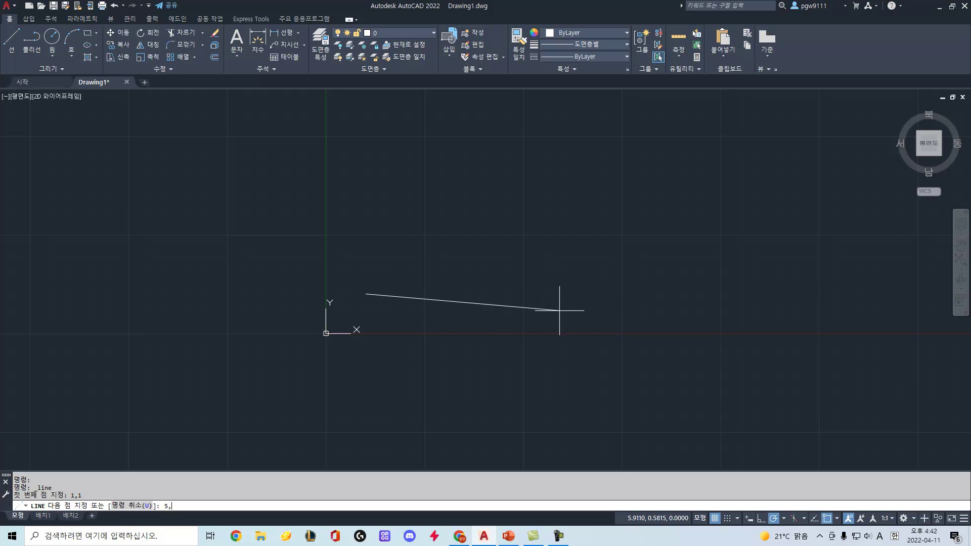
key(Return)
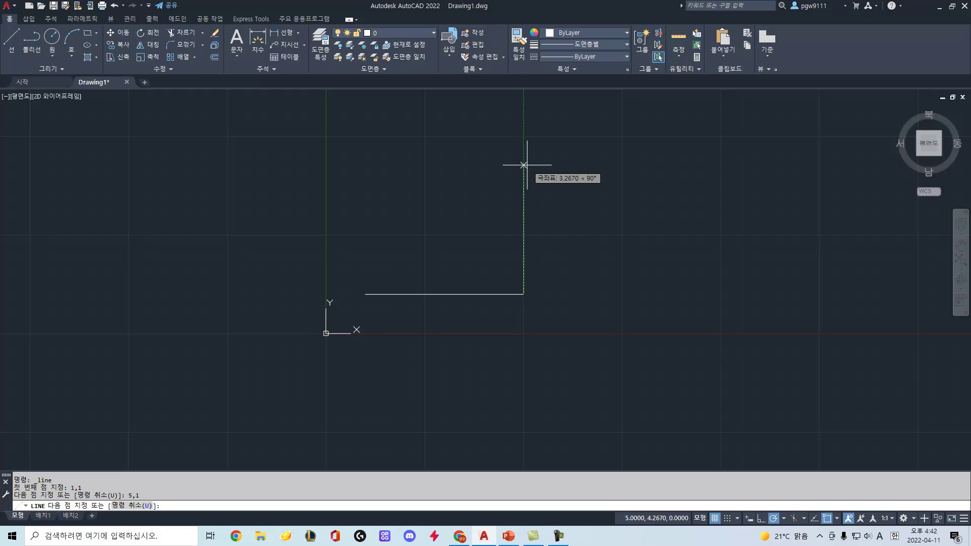
key(Return)
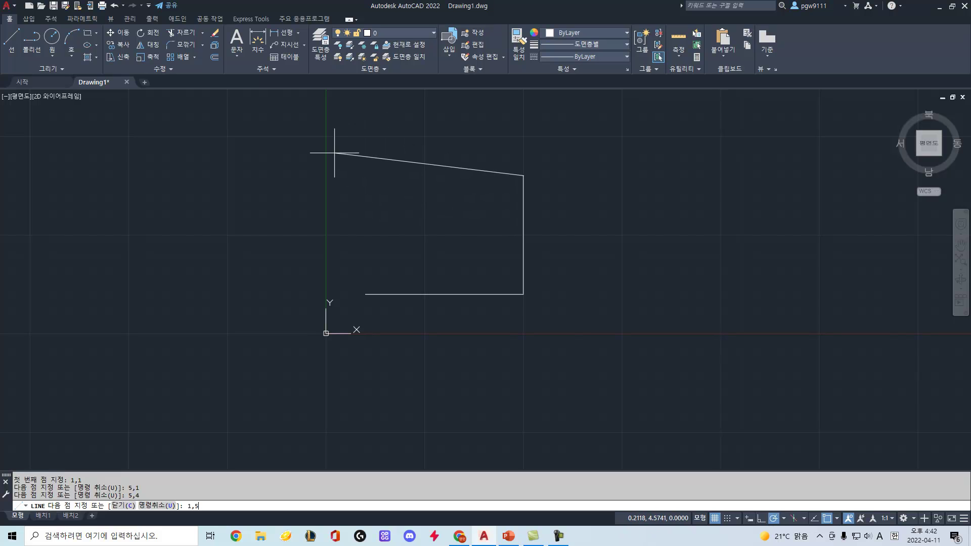
text(1,4)
key(Return)
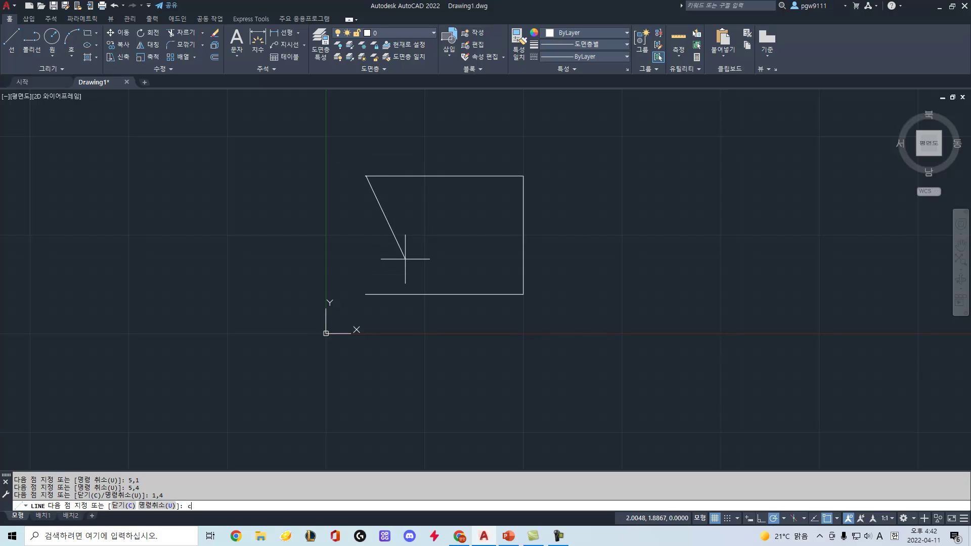
key(Return)
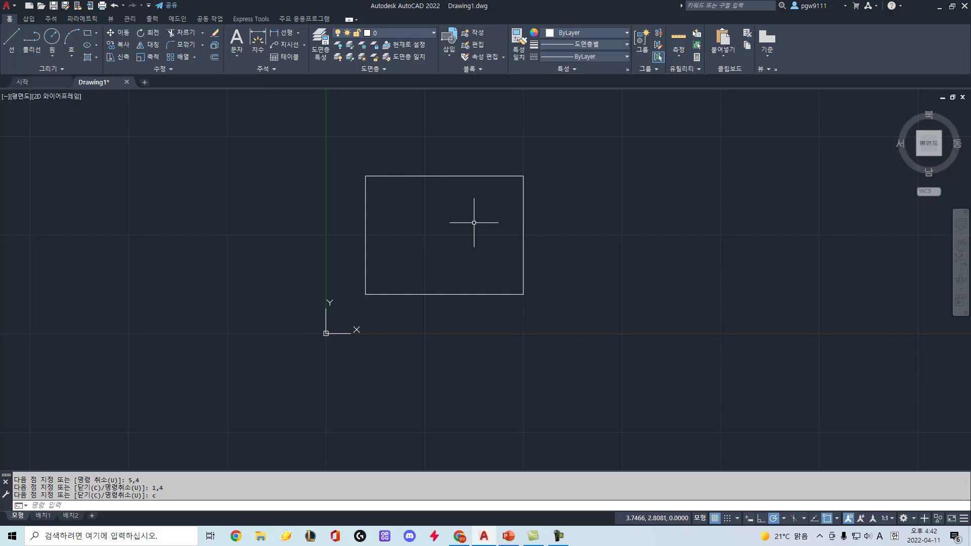
Step: Erase all objects in the drawing using the all selection option
text(e)
key(Return)
text(all)
key(Return)
key(Return)
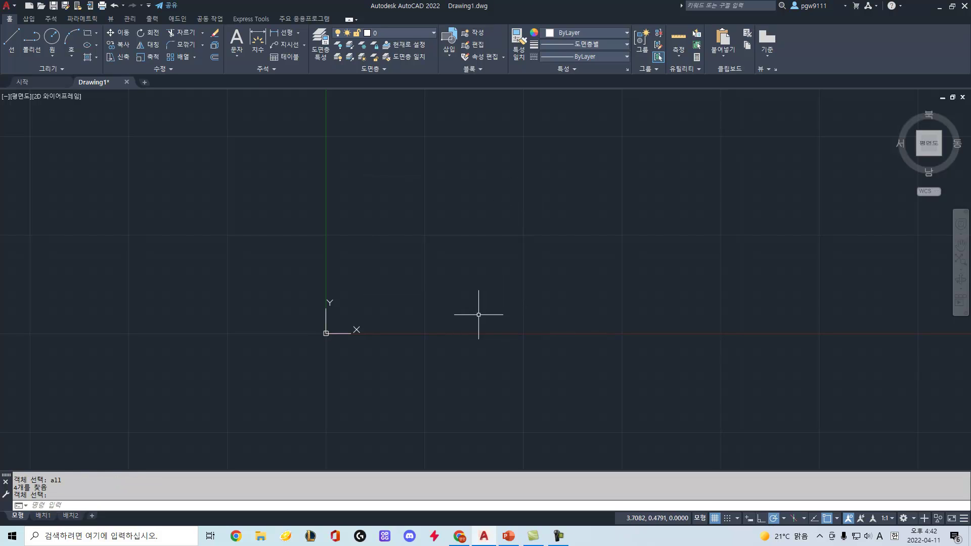
Step: Restore the window beside the reference slide and start the cross-shaped outline with a line from 2,2 to 4,2
key(super+Down)
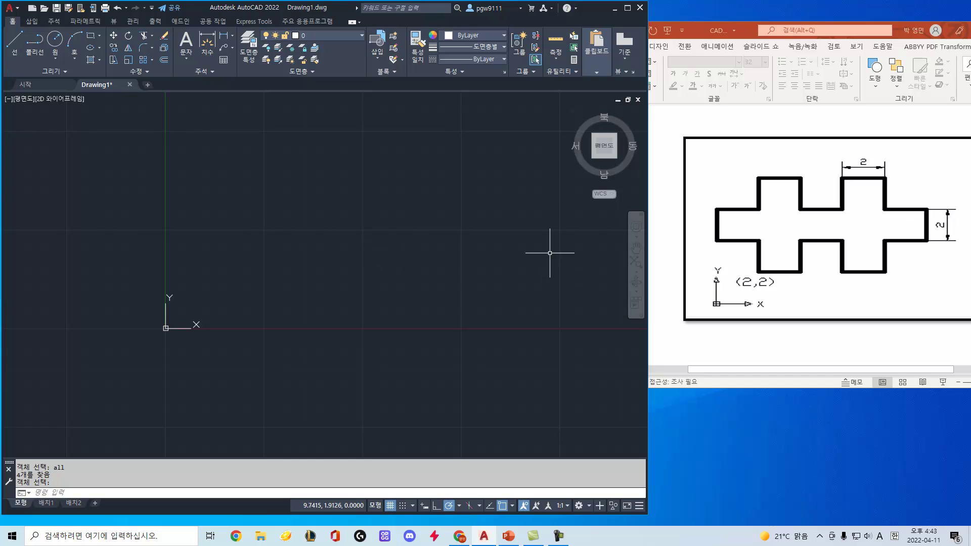
text(l)
key(Return)
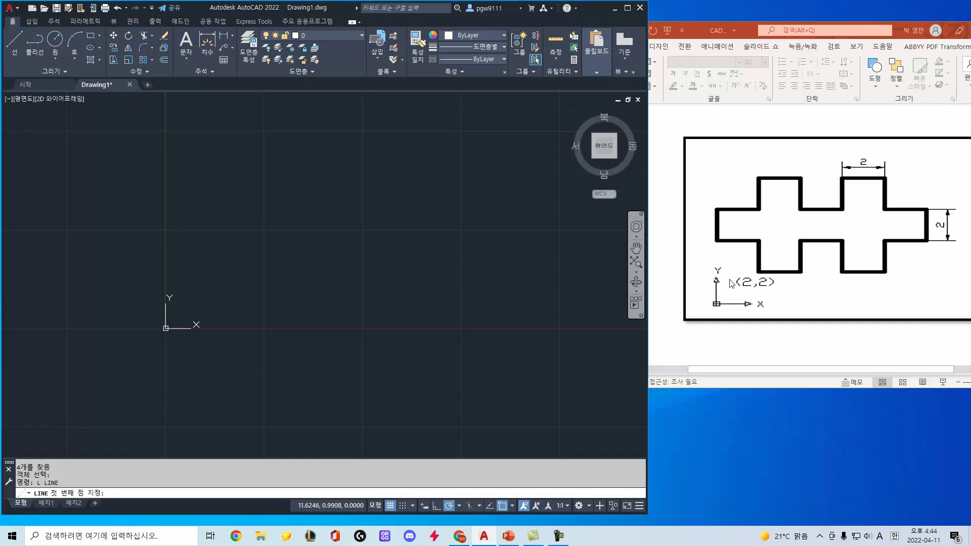
text(2,2)
key(Return)
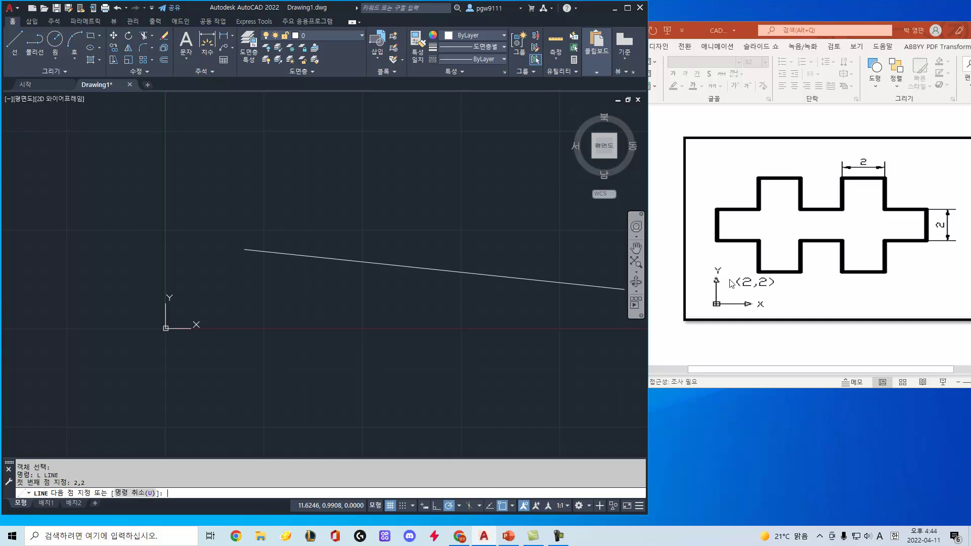
middle_drag(418, 223, 358, 341)
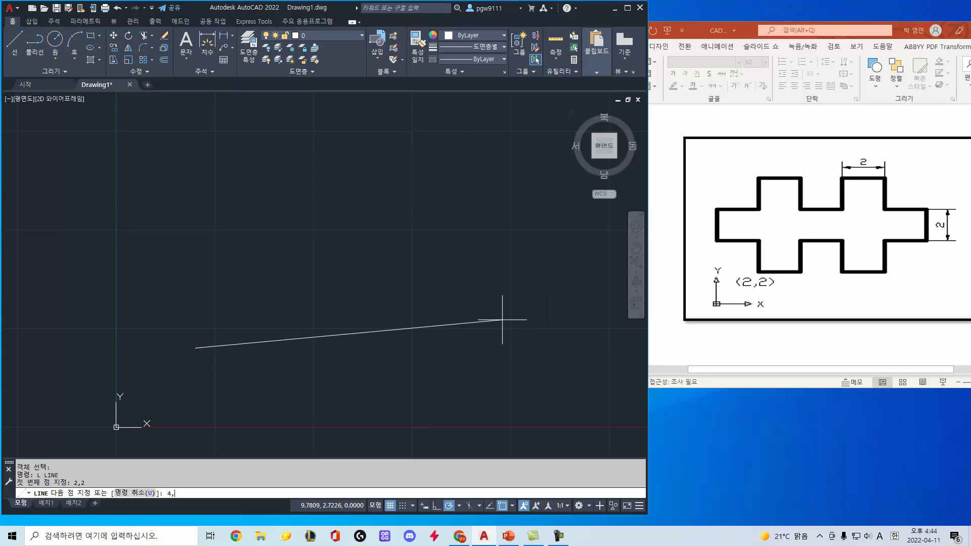
key(Return)
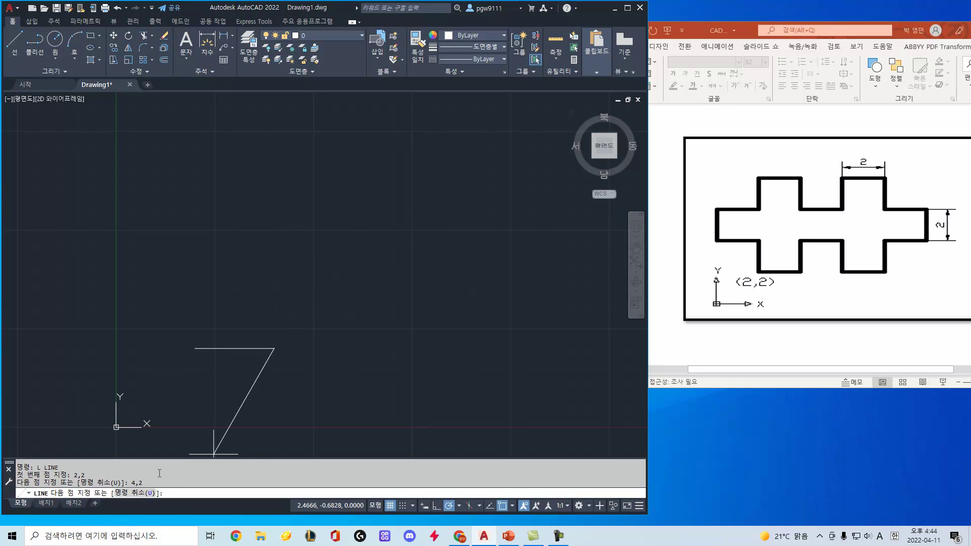
Step: Continue the line chain through 4,4, 6,4 and 6,2 to form the outline's first raised block
text(,)
key(Return)
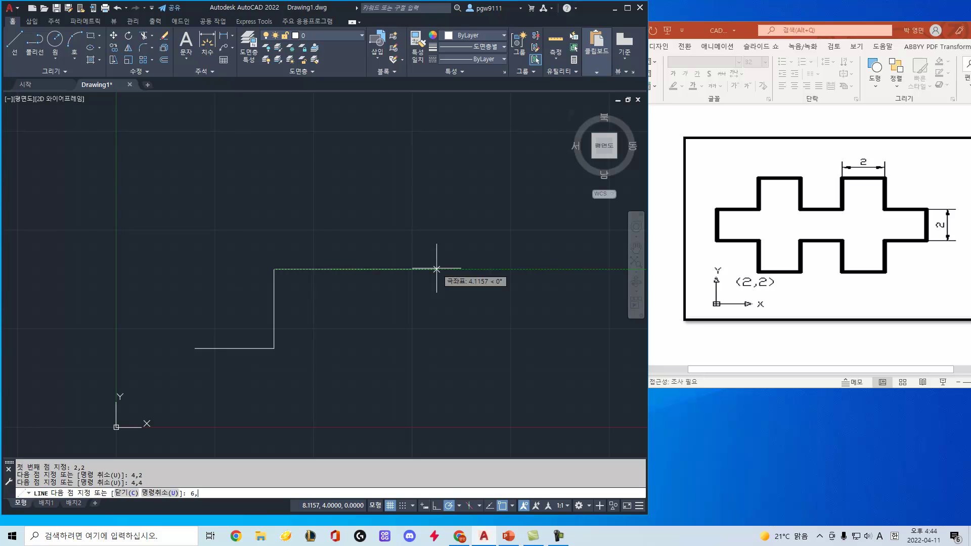
key(Return)
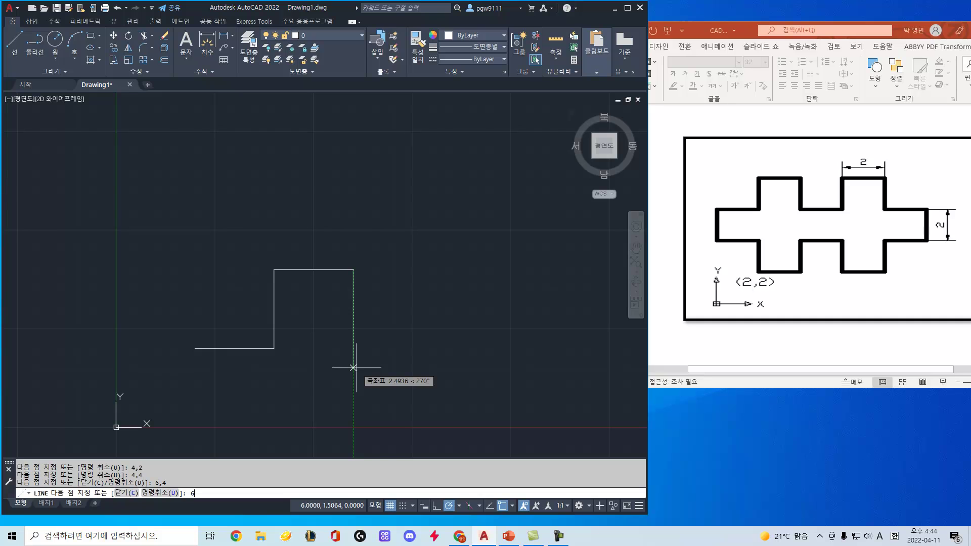
key(Return)
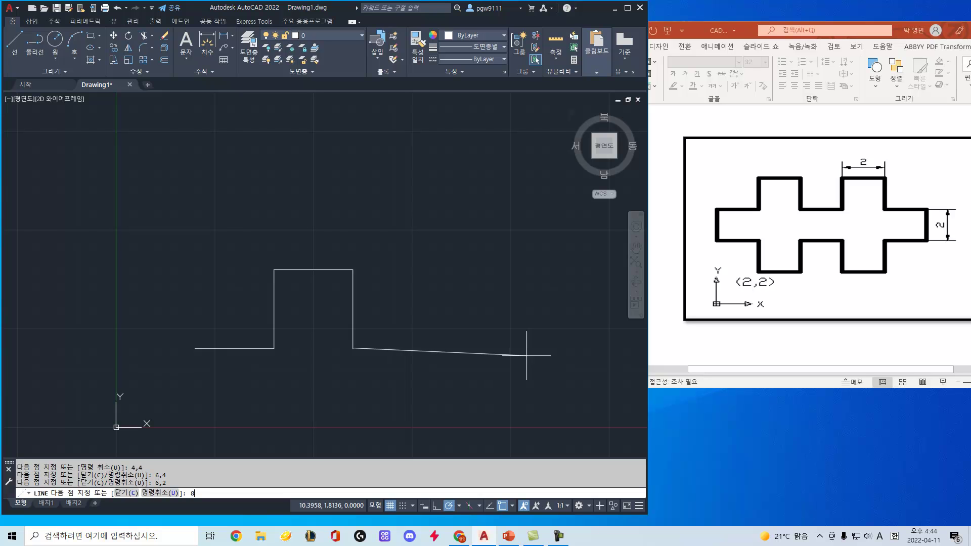
Step: Continue the line chain through 8,2, 8,4, 10,4 and 10,6 to form the second lower block and the outline's right end
key(Return)
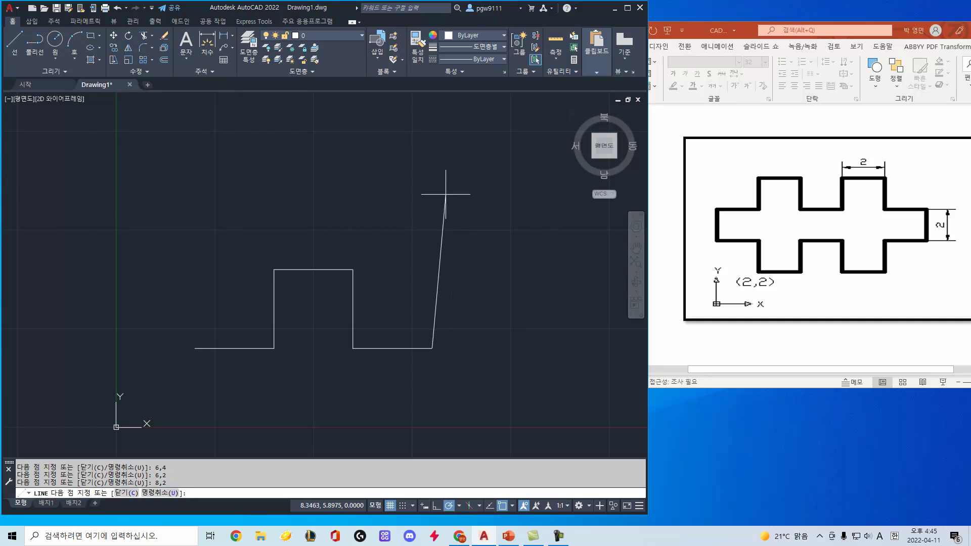
text(8,4)
key(Return)
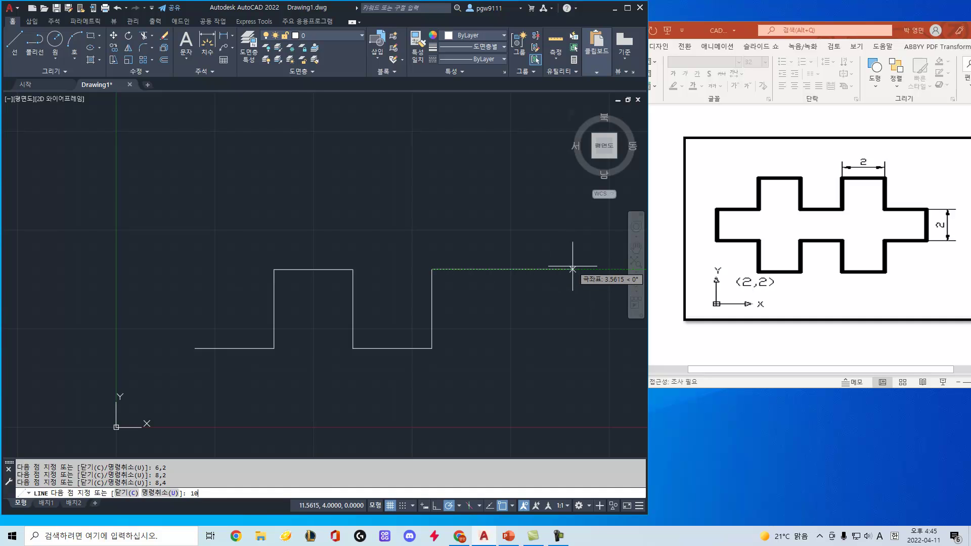
text(10,4)
key(Return)
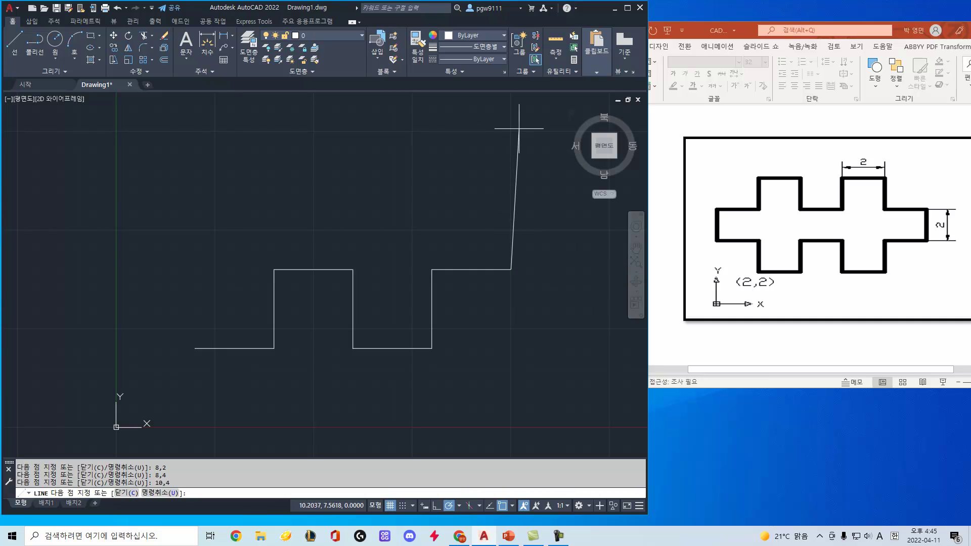
text(10,6)
key(Return)
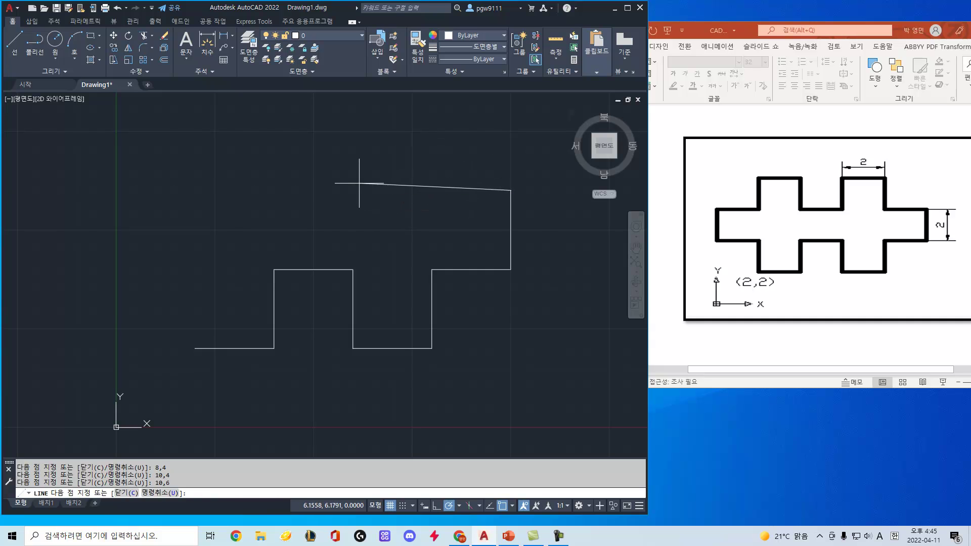
Step: Continue the line chain through 8,6, 8,8, 6,8 and 6,6 to form the upper right block
text(8,6)
key(Return)
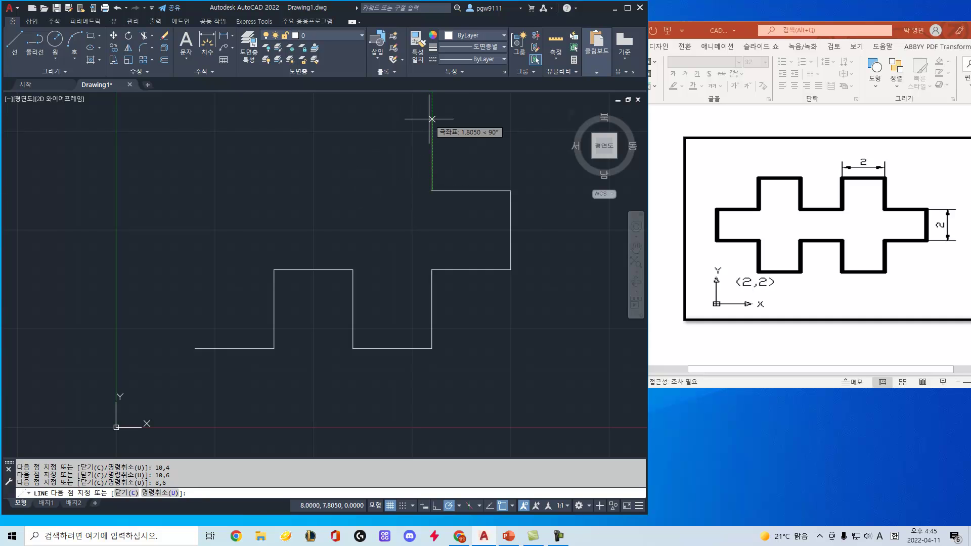
text(8,8)
key(Return)
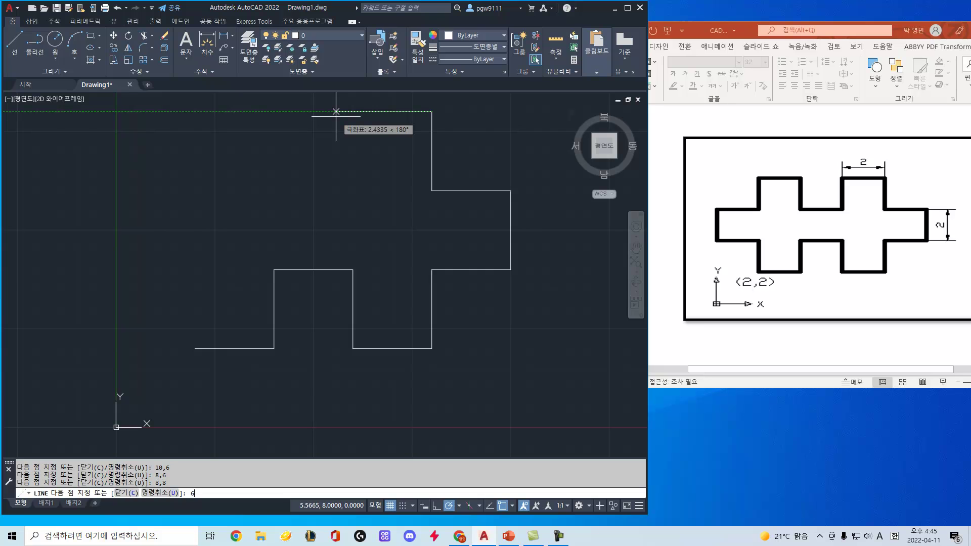
text(6,8)
key(Return)
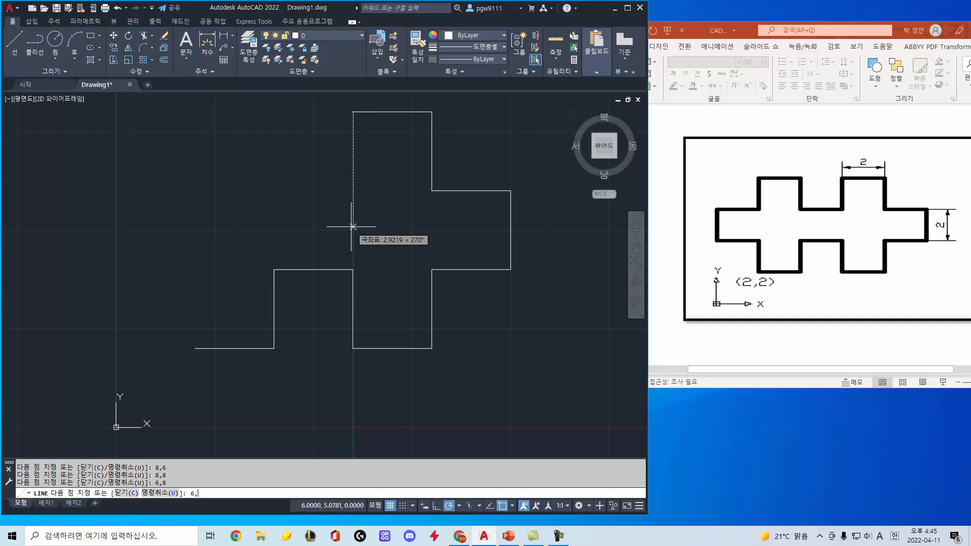
key(Return)
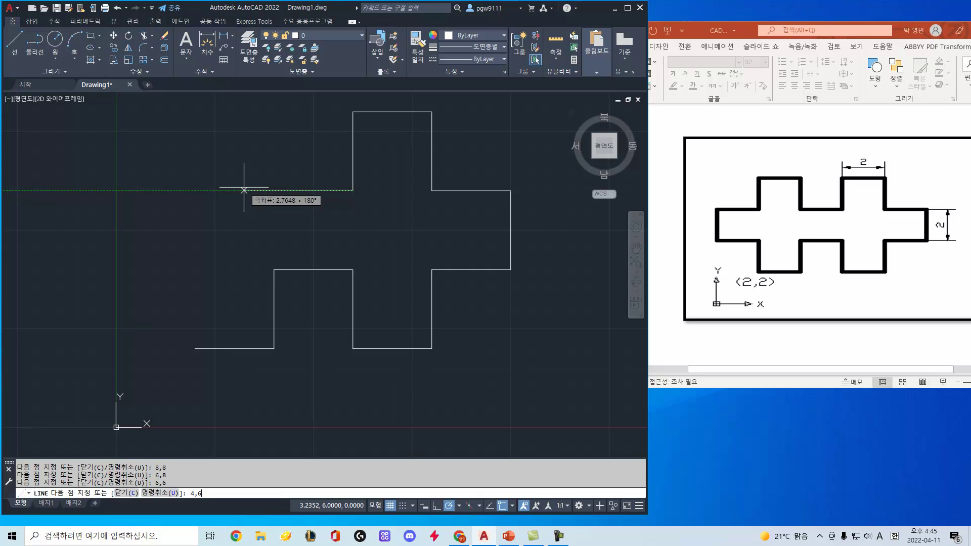
Step: Continue the line chain through 4,6, 4,8, 2,8 and 2,6 to form the upper left block
key(Return)
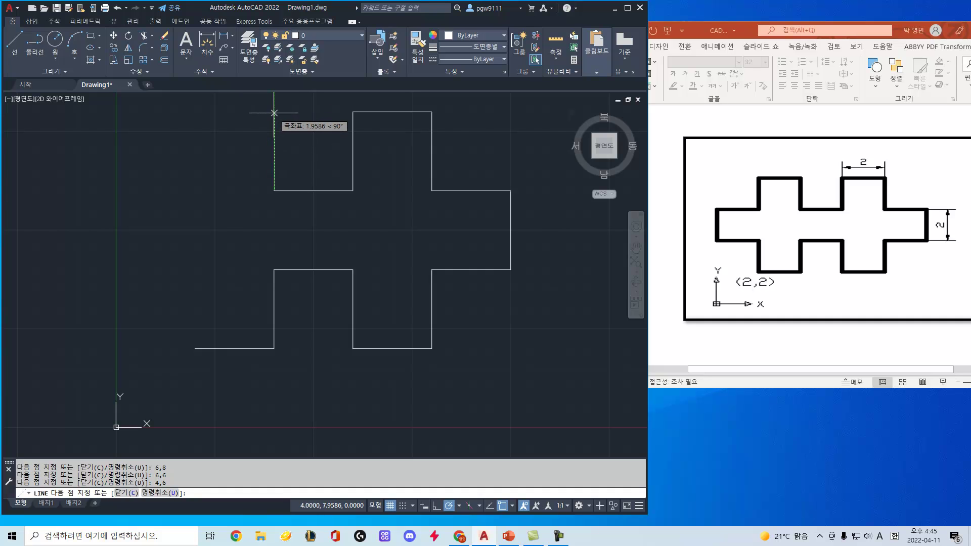
text(4,8)
key(Return)
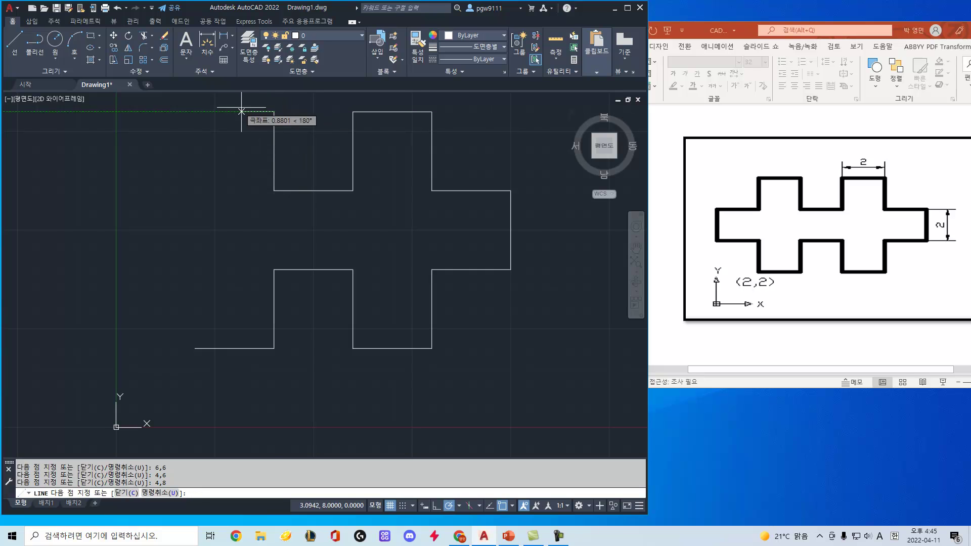
text(2,8)
key(Return)
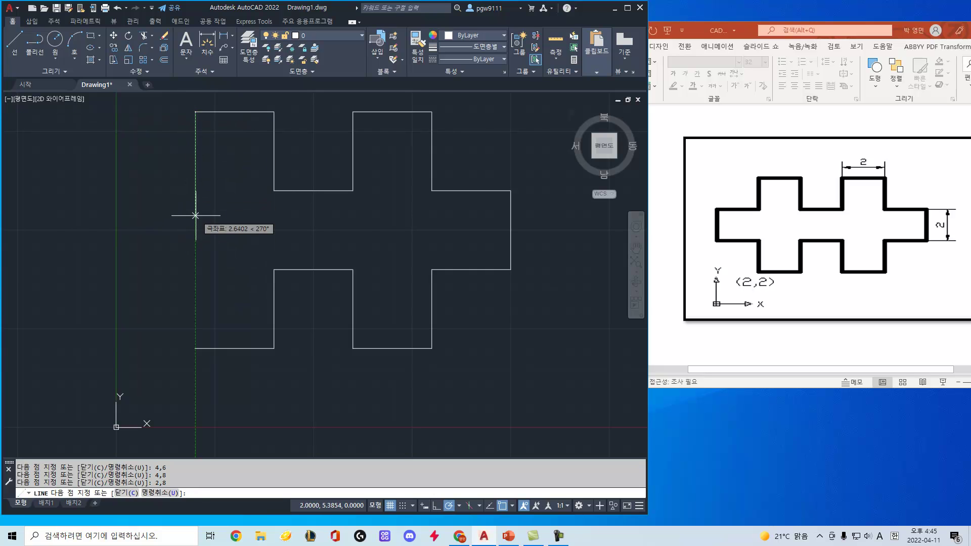
text(2,)
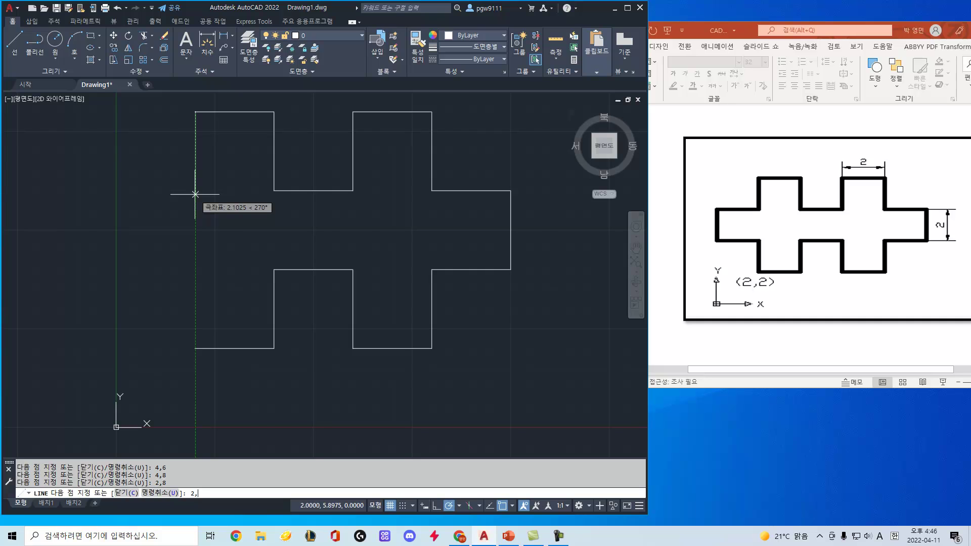
text(6)
key(Return)
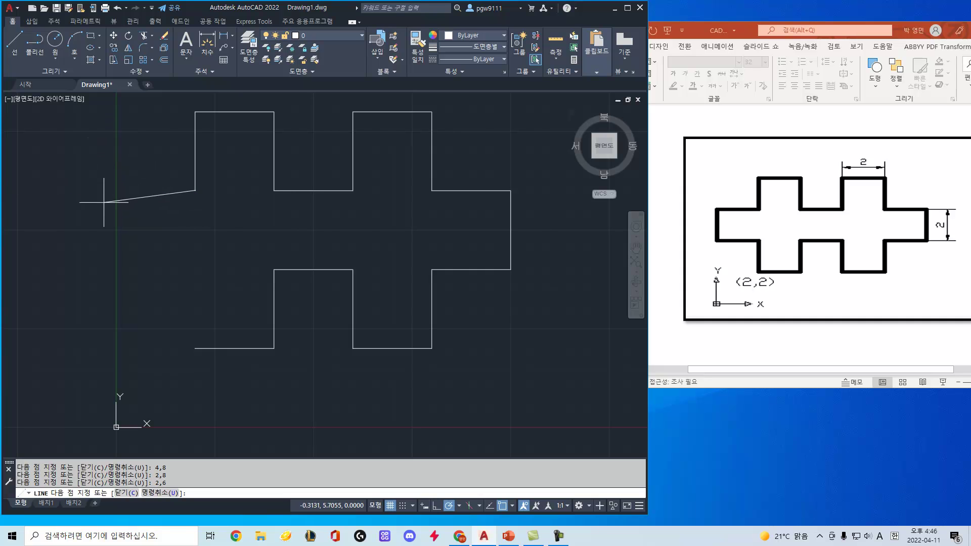
Step: Close the outline through 0,6, 0,4, 2,4 and back to 2,2, and end the Line command
text(6)
key(Return)
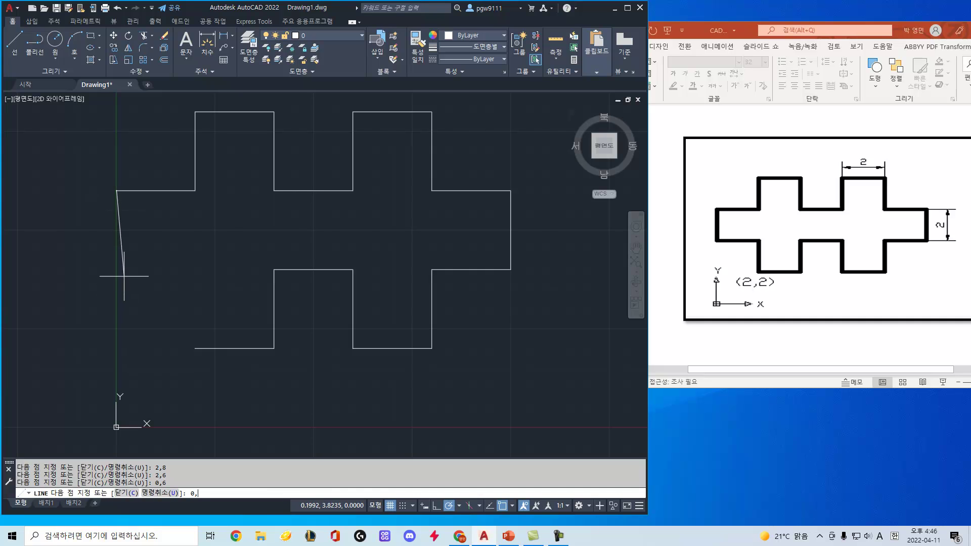
text(0,4)
key(Return)
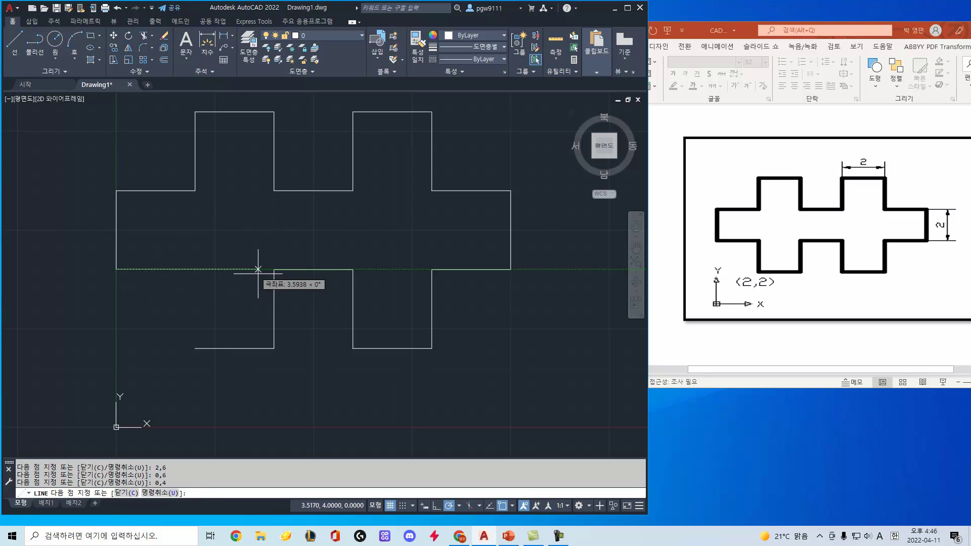
text(2,4)
key(Return)
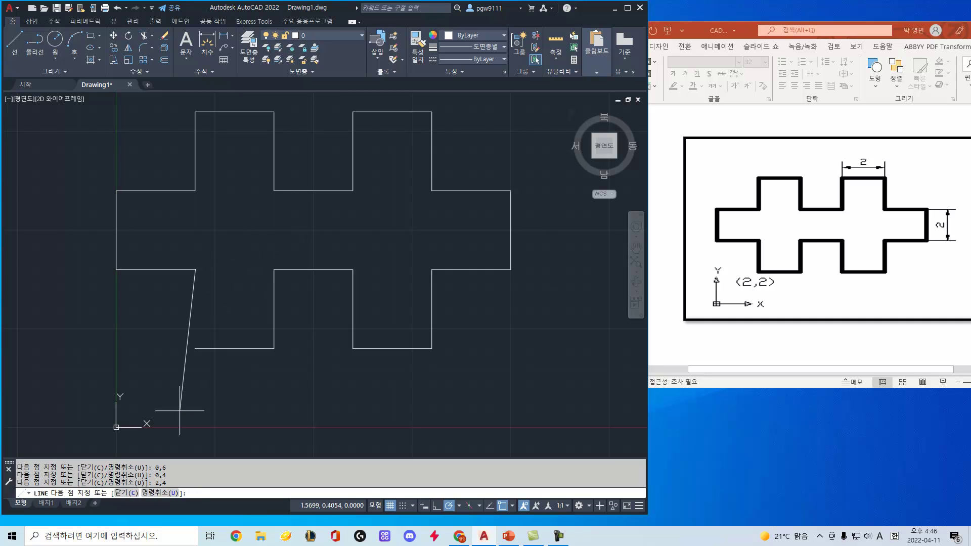
text(2,)
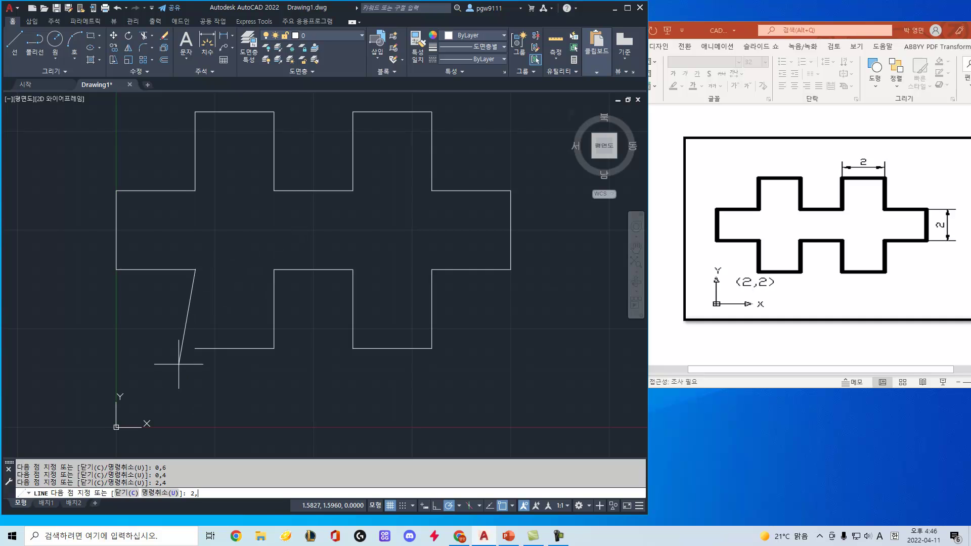
text(2)
key(Return)
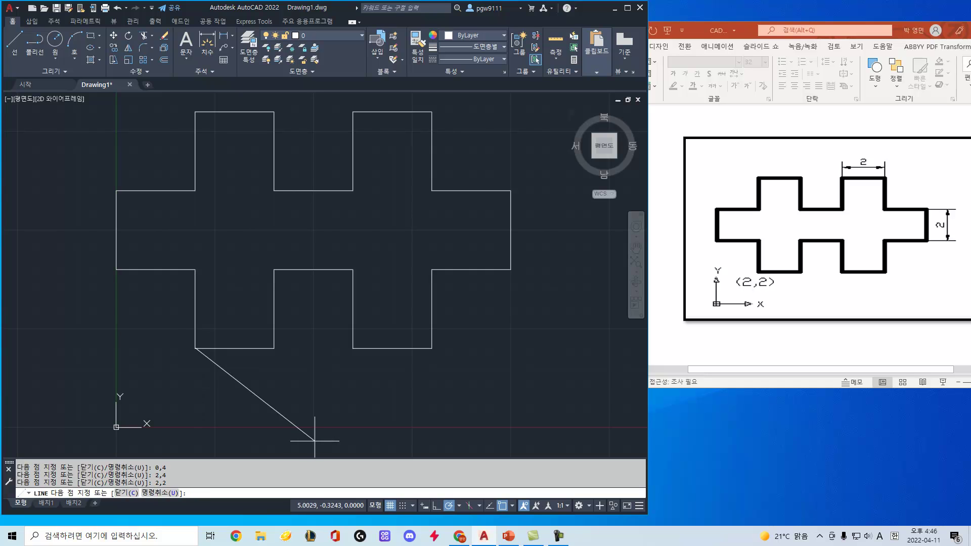
key(Return)
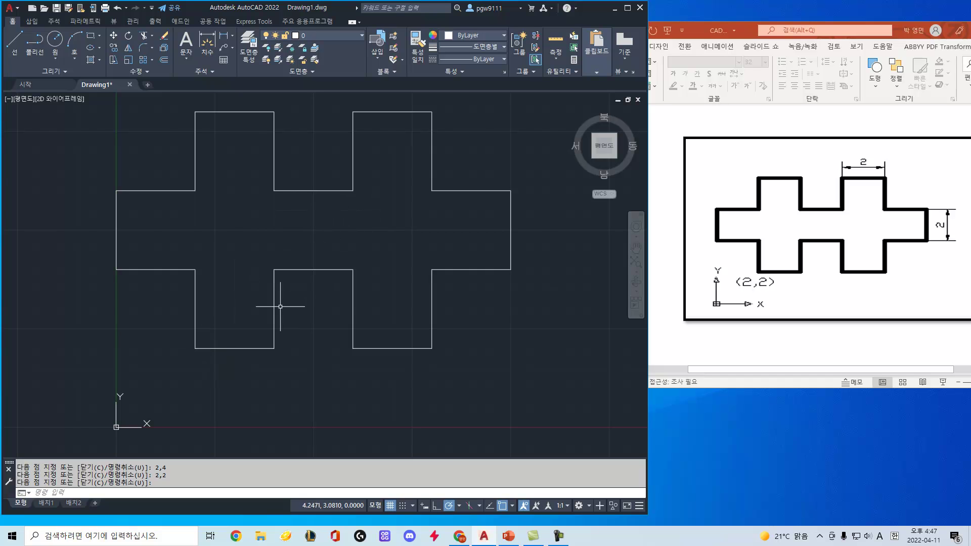
Step: Fit the finished outline with space around it in the view and turn on dynamic input
scroll(372, 306, down, 2)
middle_drag(384, 260, 363, 313)
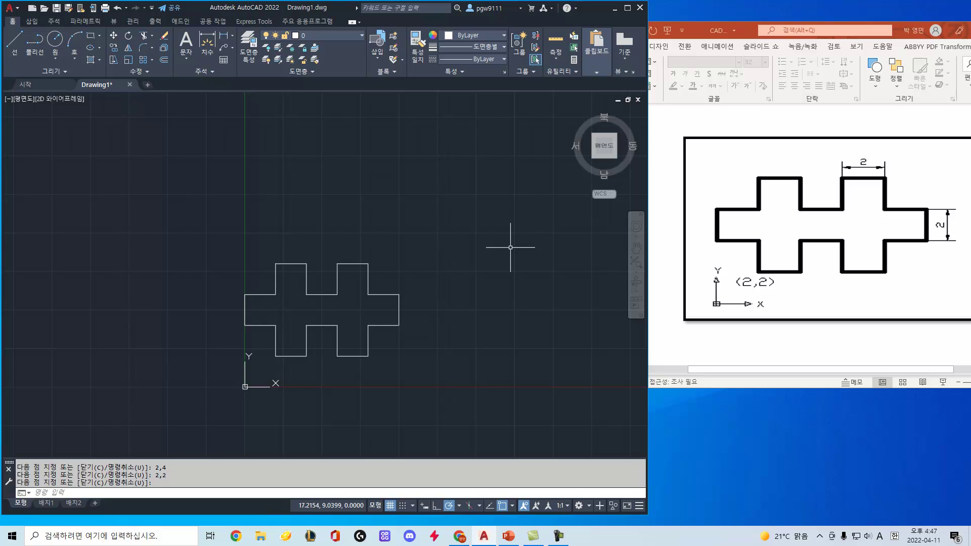
click(424, 506)
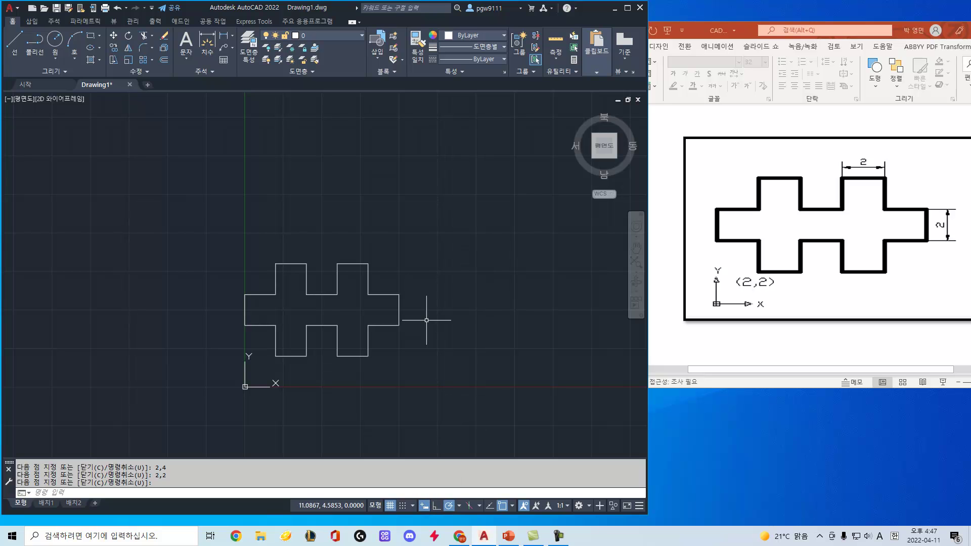
Step: Try to draw a line from 2,2 with the next point entered as 4,2 through dynamic input
text(l)
key(Return)
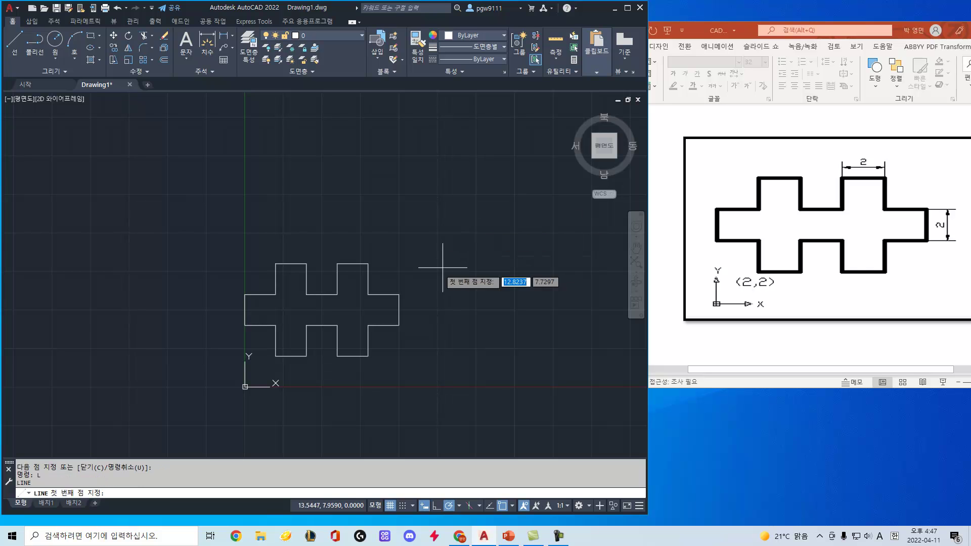
text(2,2)
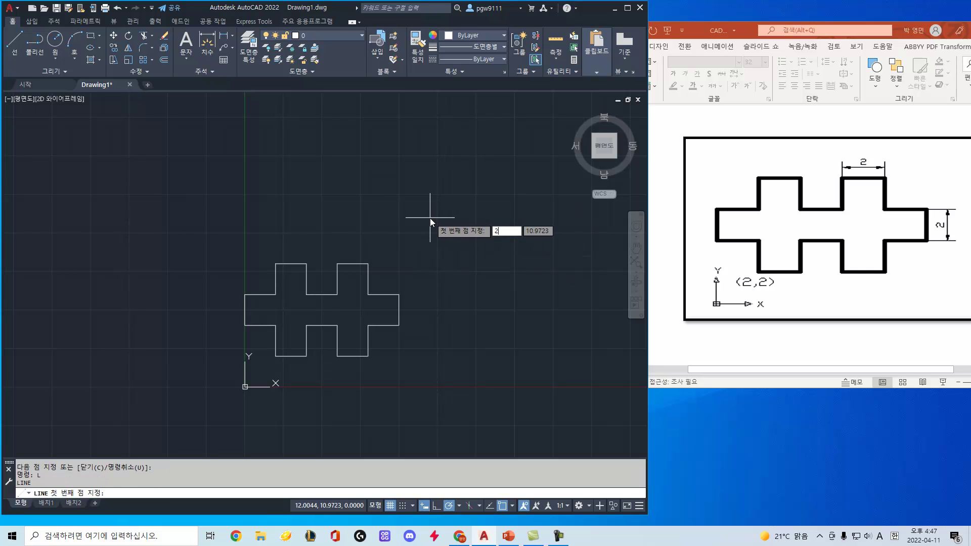
key(Return)
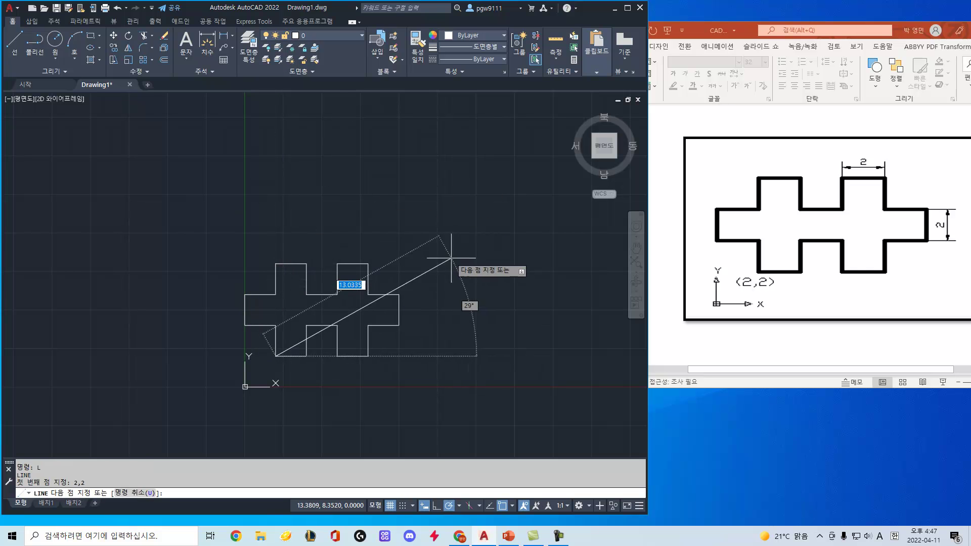
text(4)
key(Tab)
text(2)
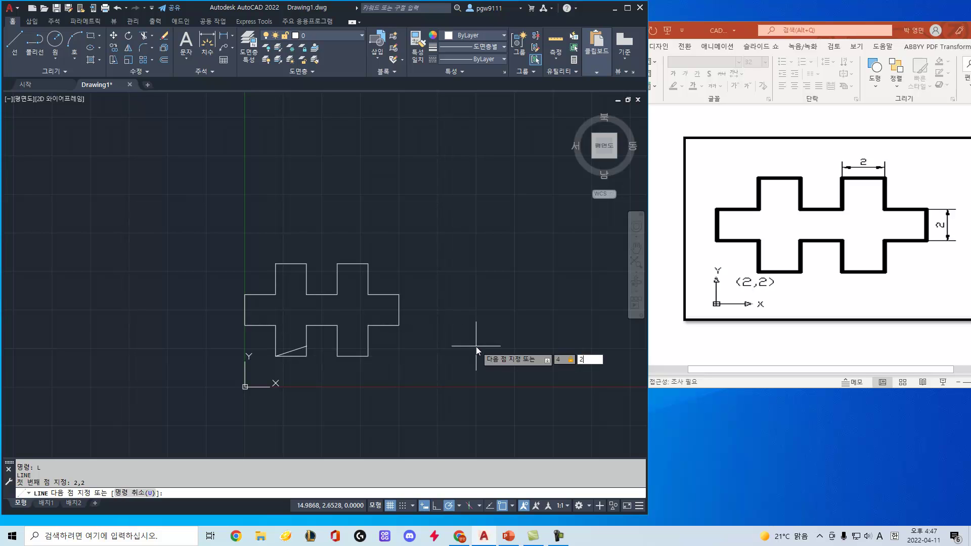
key(Return)
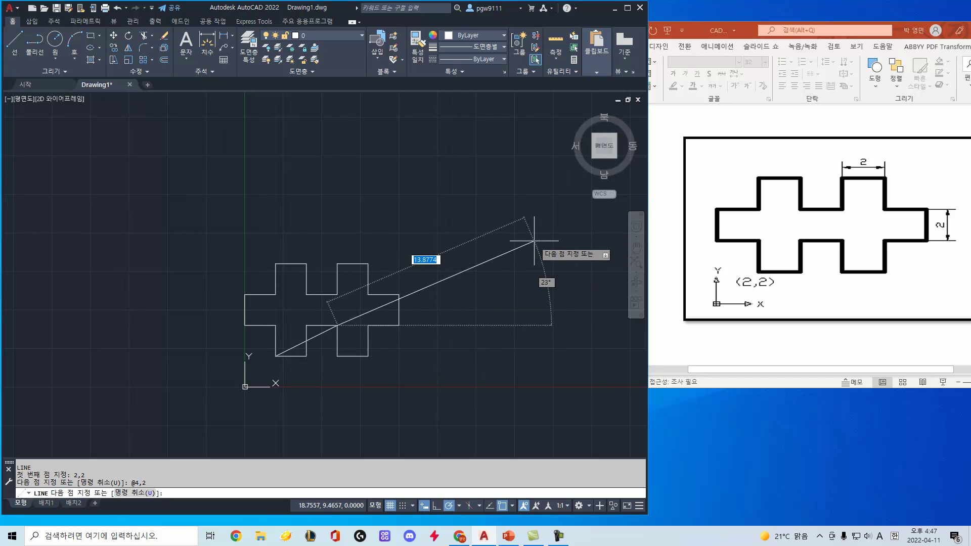
Step: Undo the last line segment, begin an absolute point entry with the # prefix and 4, and cancel the Line command
text(u)
key(Return)
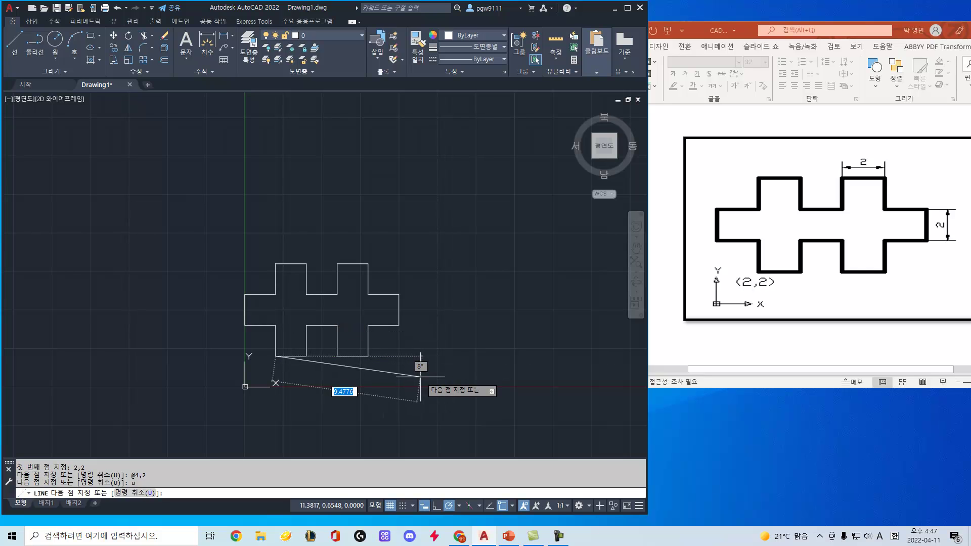
text(#)
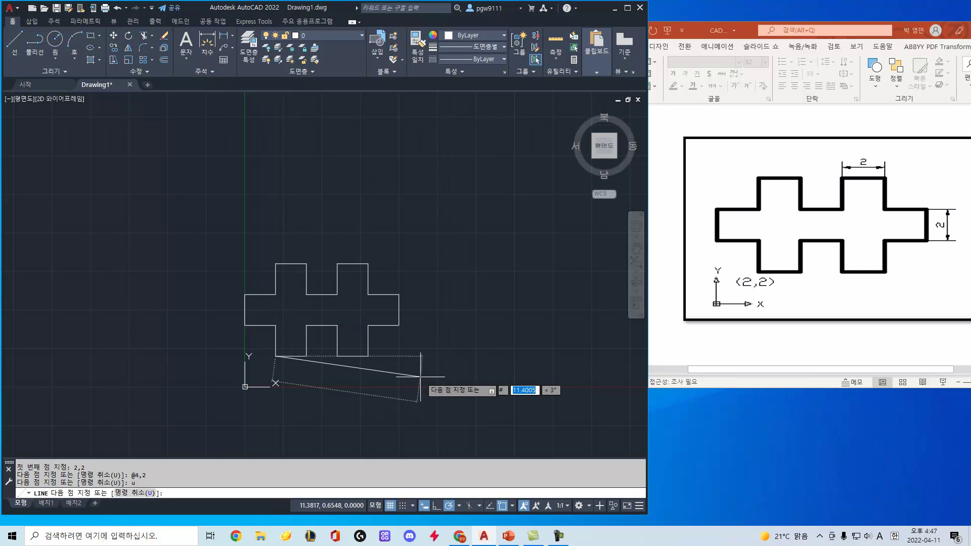
text(4)
key(Escape)
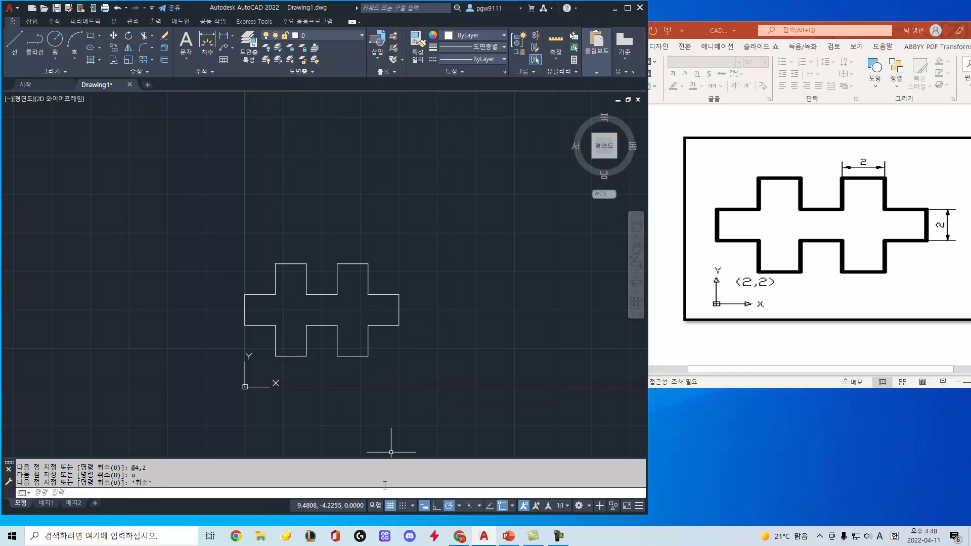